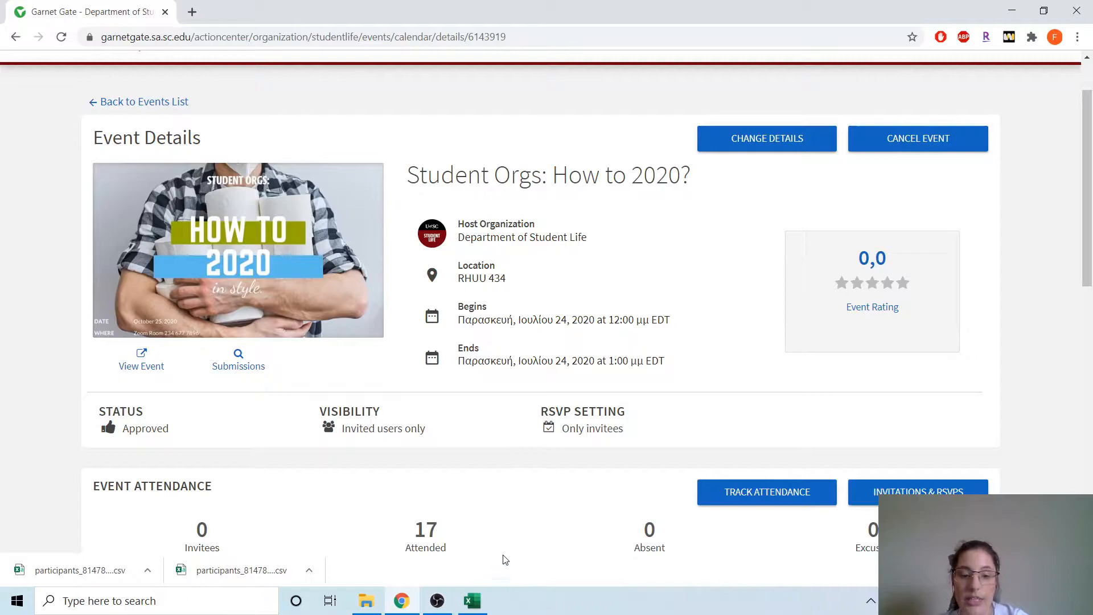
- Switch to the GG trial Excel workbook, create a new blank workbook and place it as a smaller window beside the original
{"action": "scroll", "coordinate": [535, 519], "scroll_direction": "down", "scroll_amount": 4}
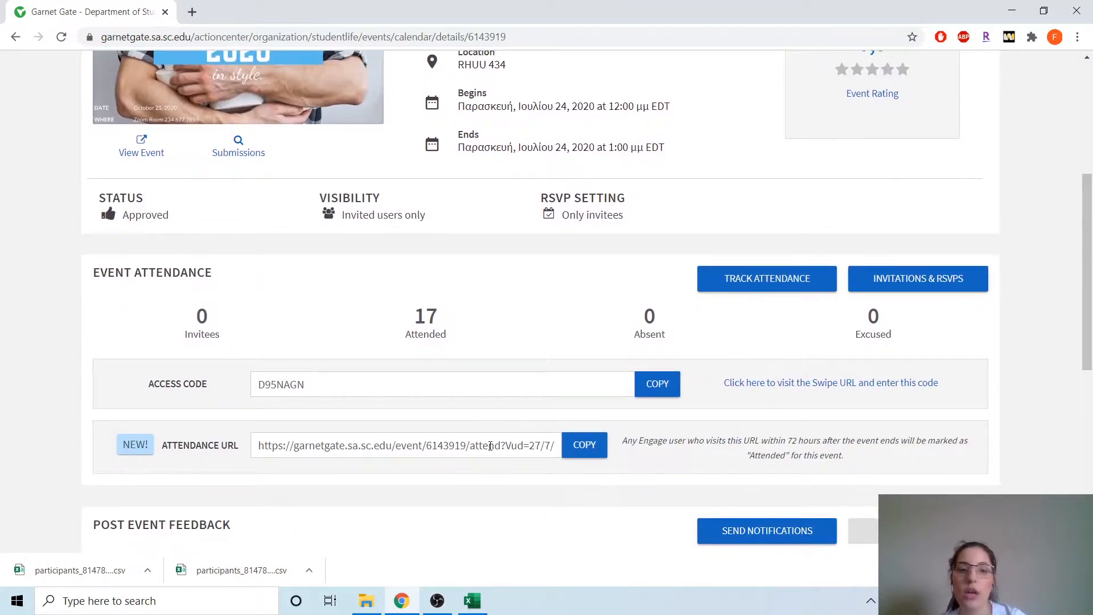
{"action": "scroll", "coordinate": [490, 448], "scroll_direction": "up", "scroll_amount": 4}
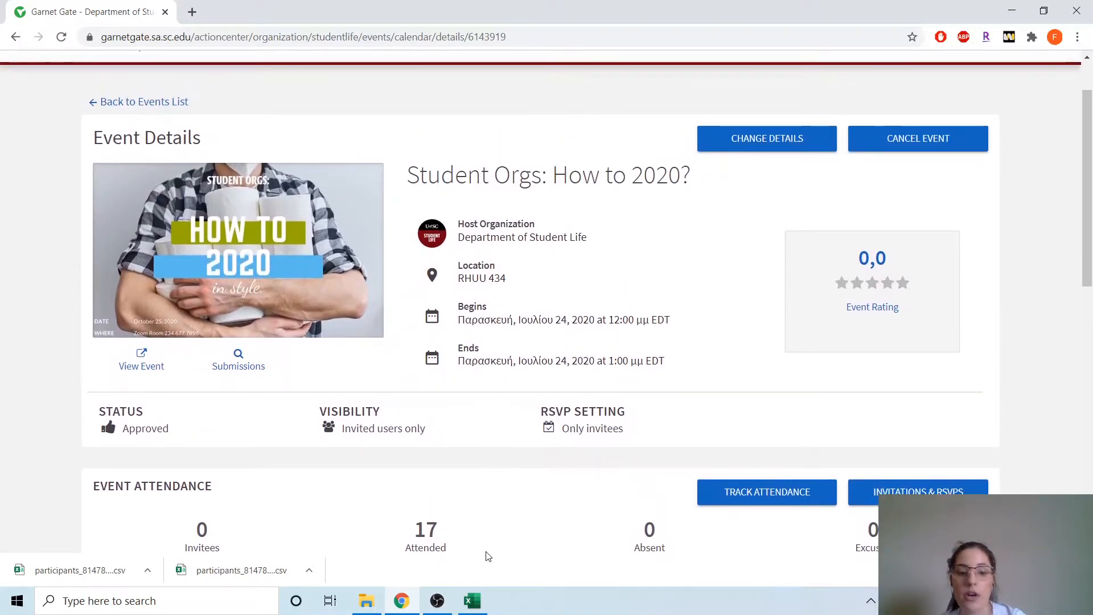
{"action": "left_click", "coordinate": [472, 601]}
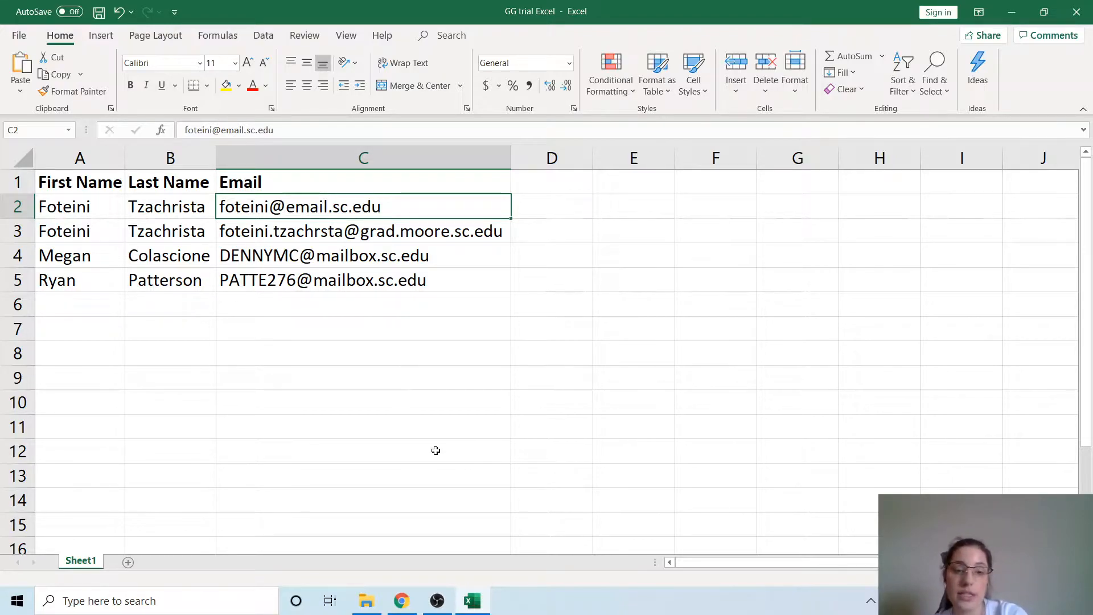
{"action": "left_click", "coordinate": [22, 36]}
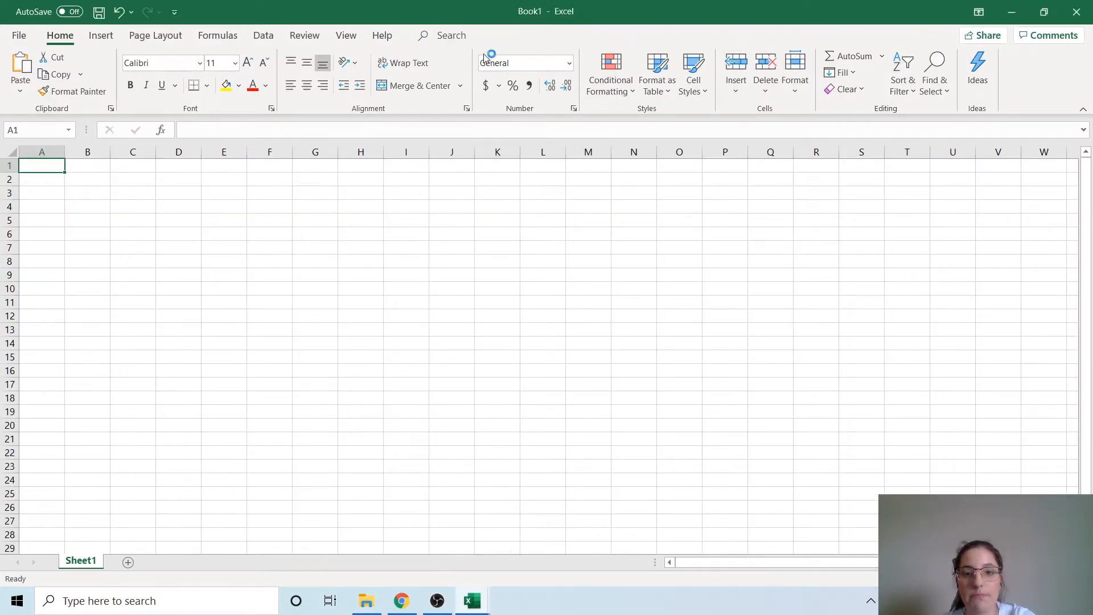
{"action": "left_click_drag", "start_coordinate": [408, 8], "coordinate": [769, 84]}
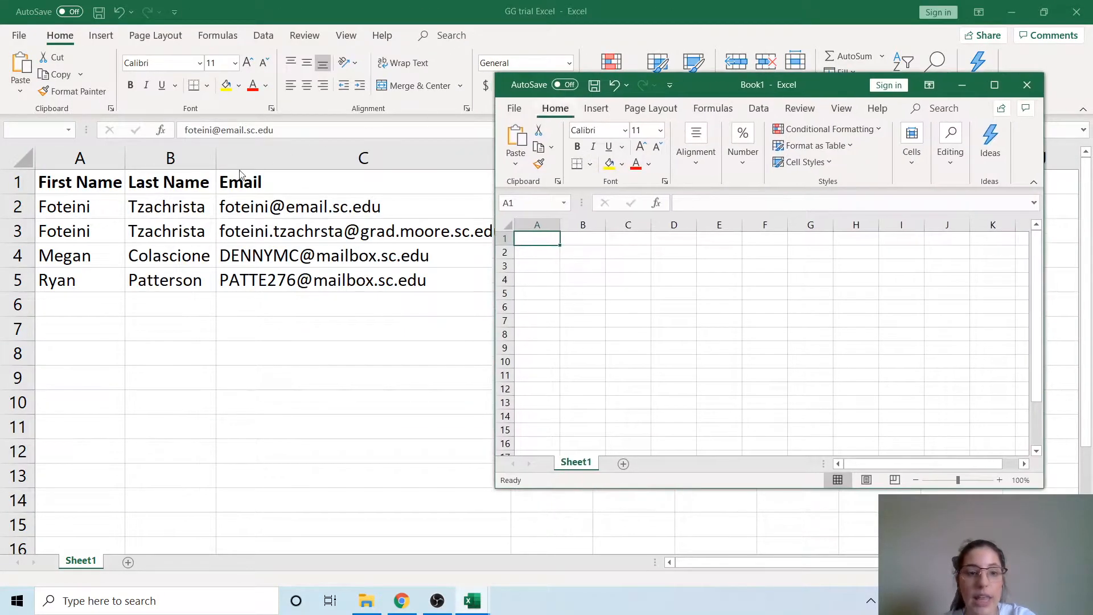
- Copy the e-mail addresses in C2:C5 into the new workbook starting at A1 and fit column A to its contents
{"action": "left_click", "coordinate": [361, 209]}
{"action": "left_click_drag", "start_coordinate": [464, 205], "coordinate": [471, 279]}
{"action": "key", "text": "ctrl+c"}
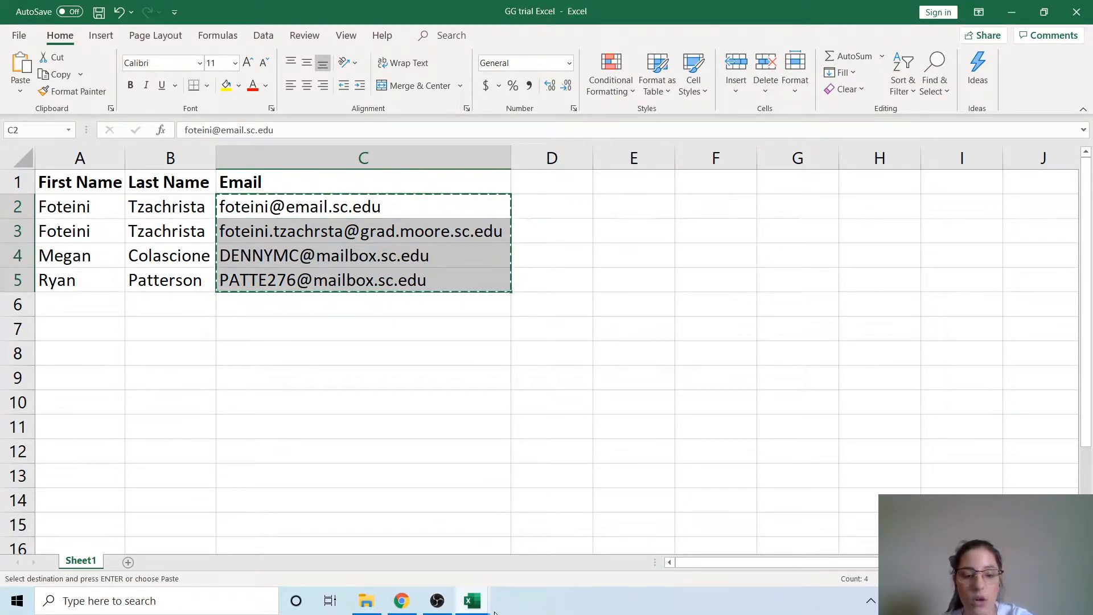
{"action": "left_click", "coordinate": [472, 600]}
{"action": "left_click", "coordinate": [548, 539]}
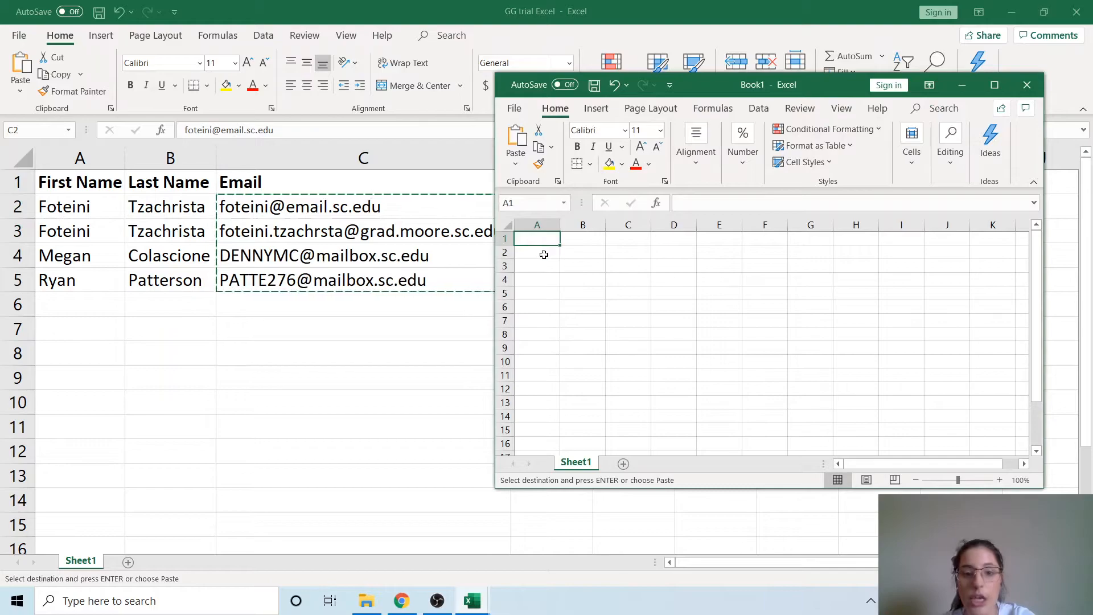
{"action": "key", "text": "ctrl+v"}
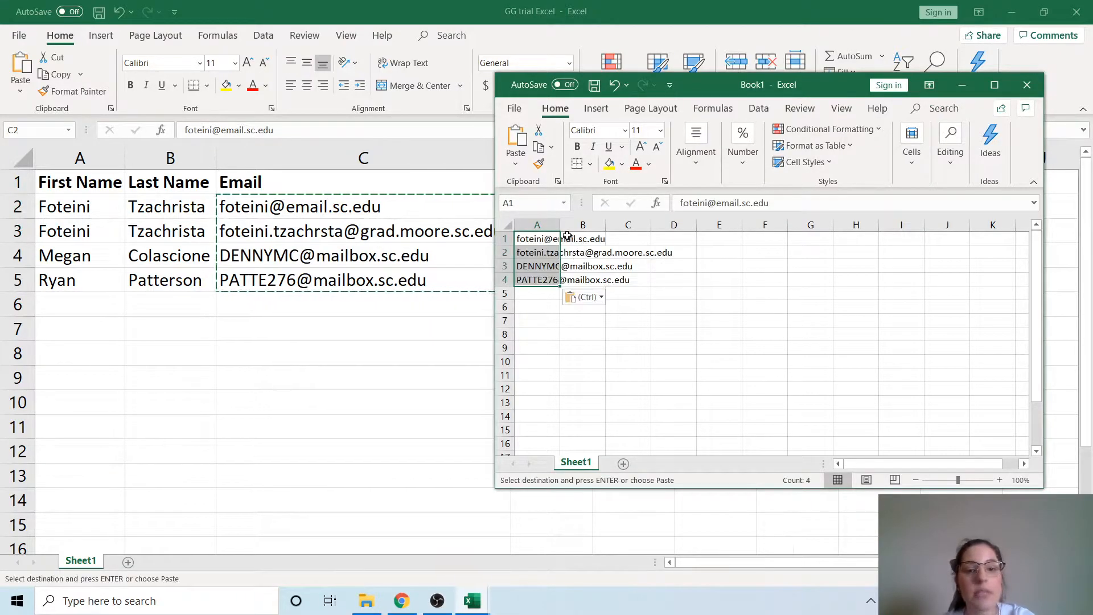
{"action": "double_click", "coordinate": [559, 225]}
{"action": "left_click", "coordinate": [575, 264]}
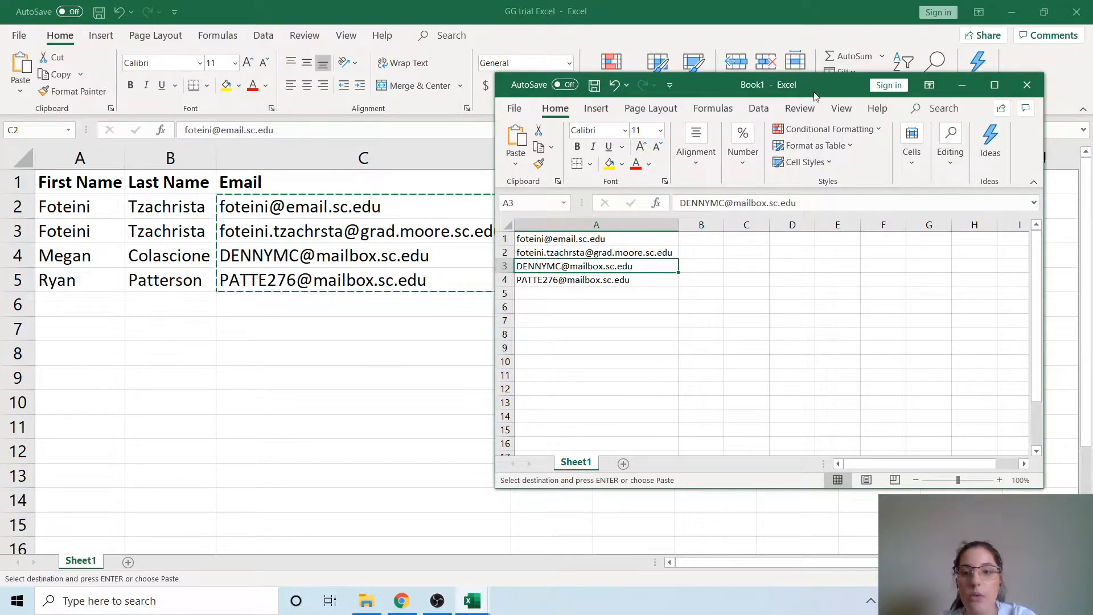
- Save the new workbook to the Desktop as GG trial in CSV UTF-8 (Comma delimited) format
{"action": "double_click", "coordinate": [785, 90]}
{"action": "left_click", "coordinate": [17, 37]}
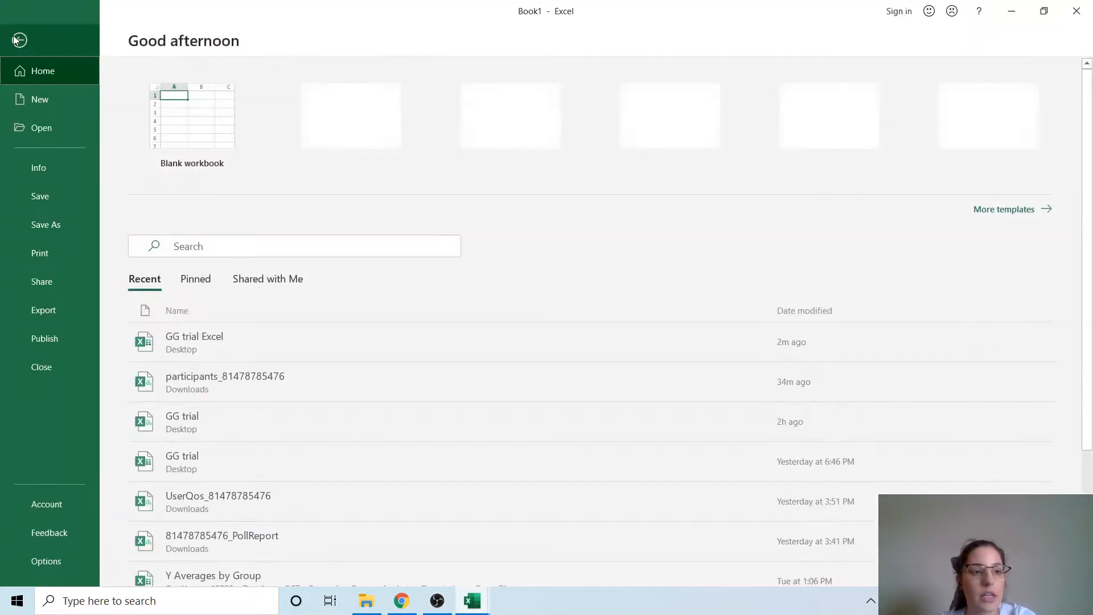
{"action": "left_click", "coordinate": [77, 227]}
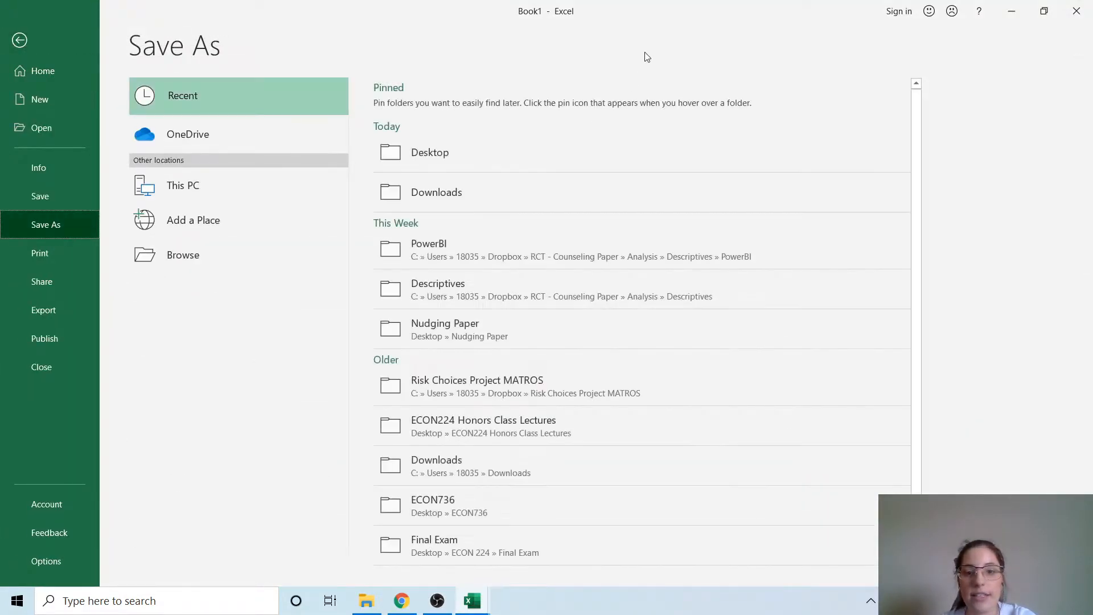
{"action": "left_click", "coordinate": [445, 163]}
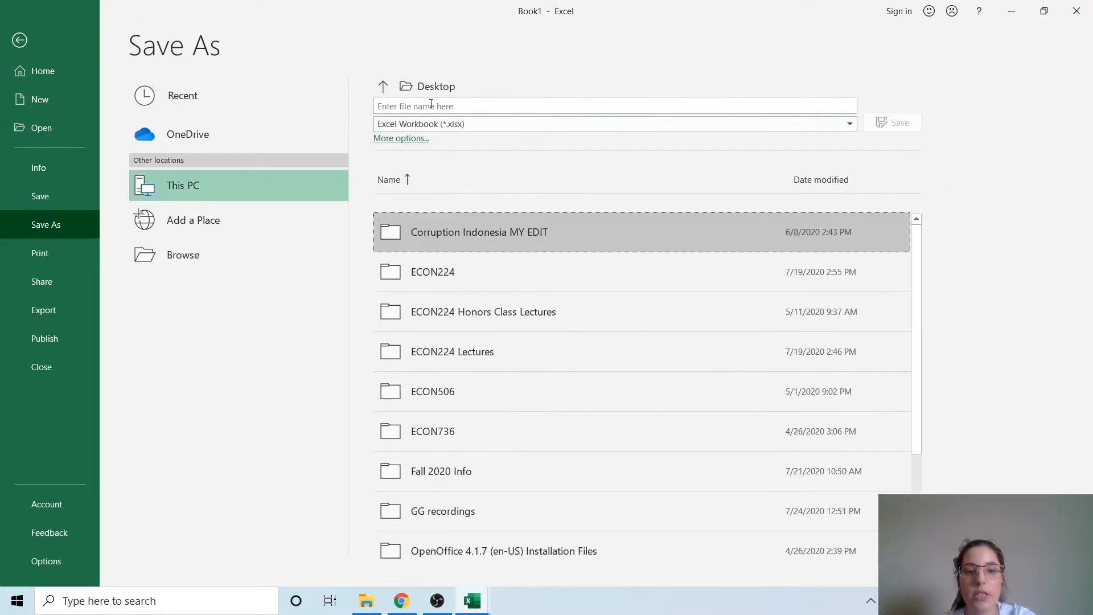
{"action": "left_click", "coordinate": [460, 126]}
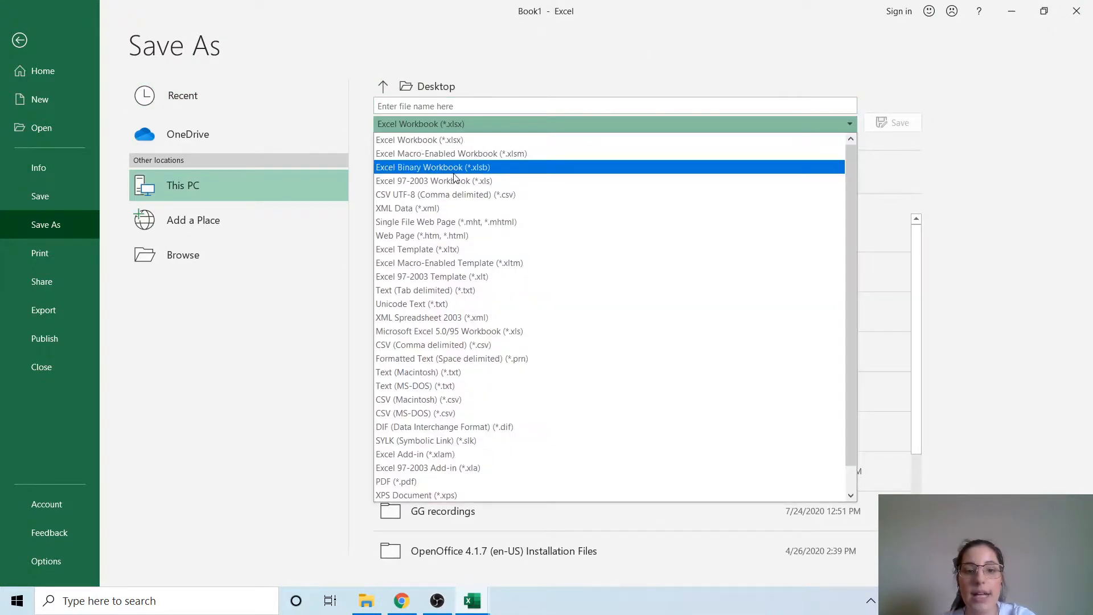
{"action": "left_click", "coordinate": [487, 195]}
{"action": "left_click", "coordinate": [456, 106]}
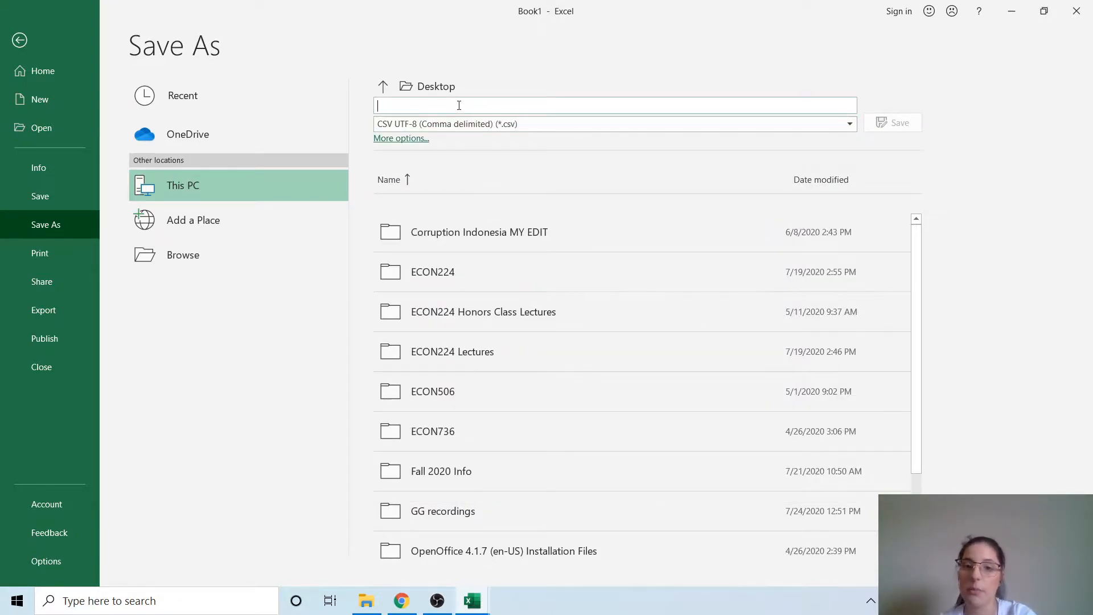
{"action": "type", "text": "GG trial"}
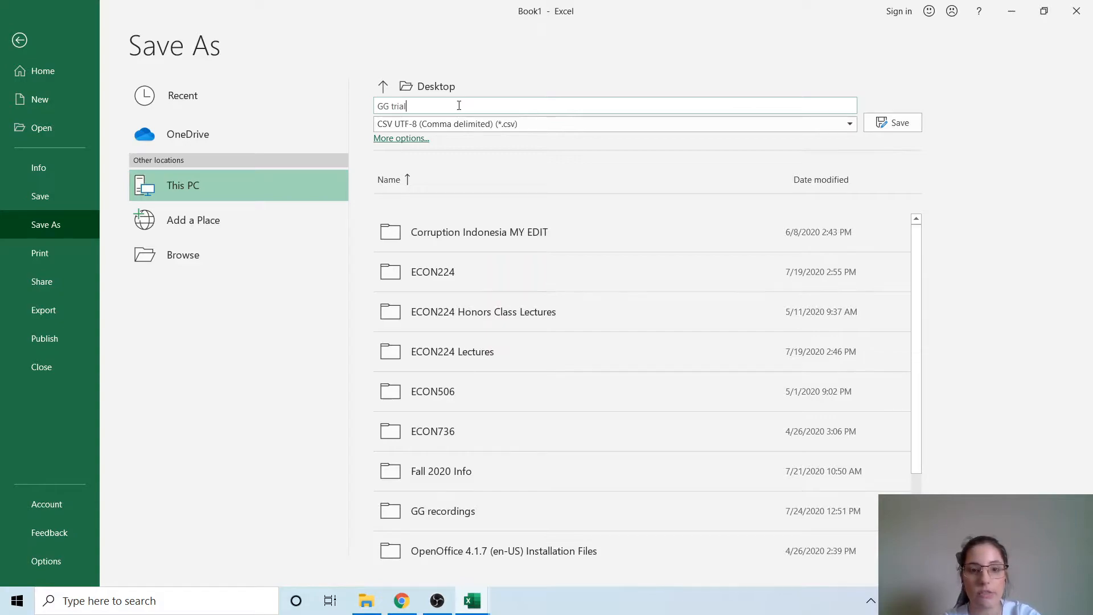
{"action": "left_click", "coordinate": [892, 123]}
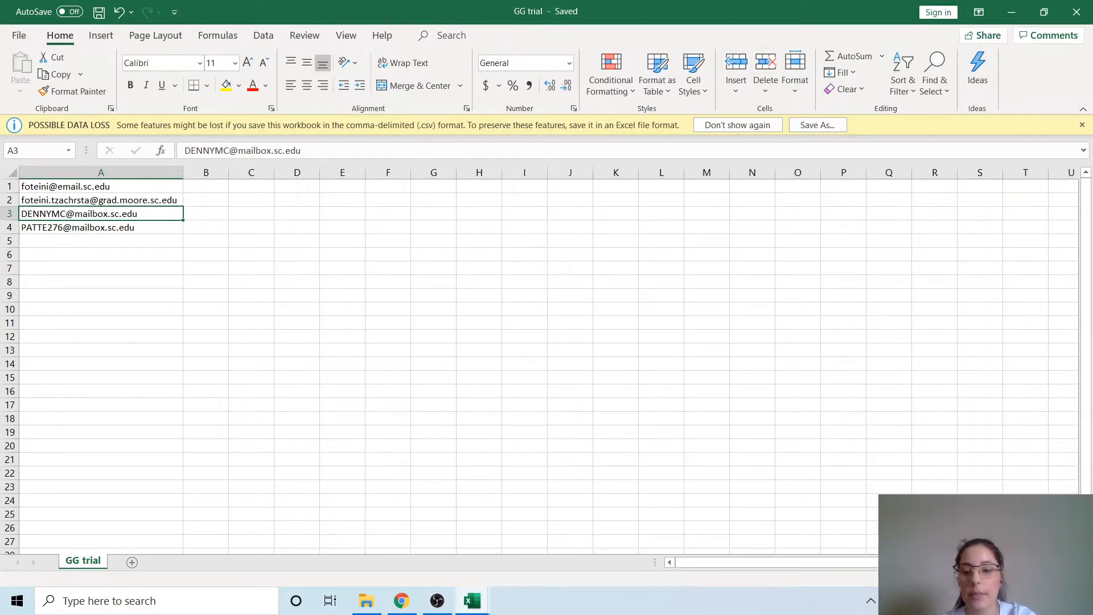
{"action": "scroll", "coordinate": [349, 244], "scroll_direction": "up", "scroll_amount": 3, "text": "ctrl"}
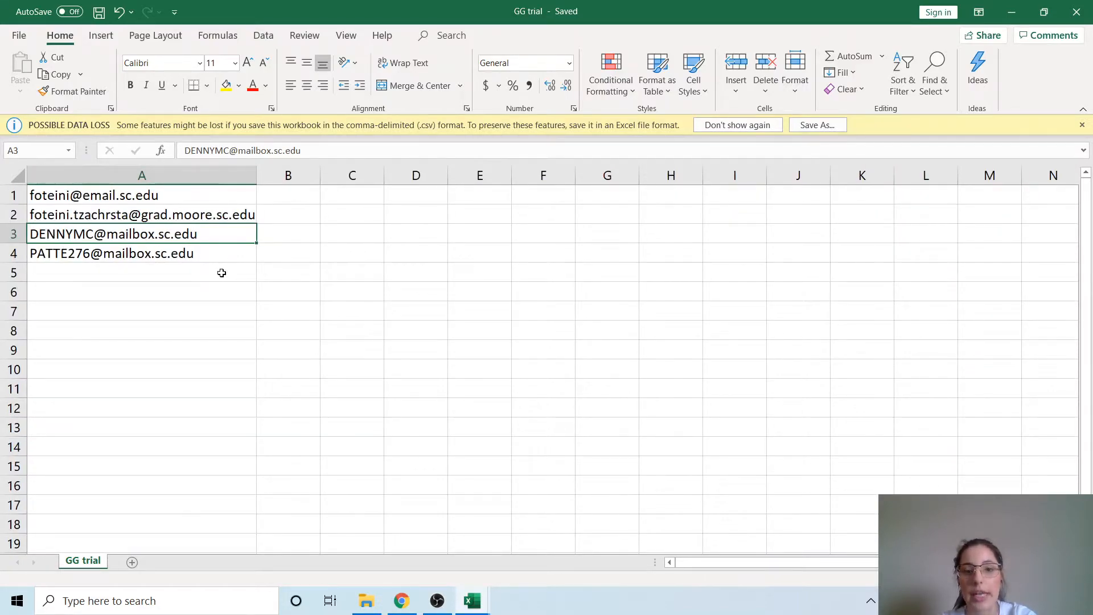
- Switch to Garnet Gate in Chrome and open the file upload form for adding attendance to the Student Orgs: How to 2020? event
{"action": "left_click", "coordinate": [402, 604]}
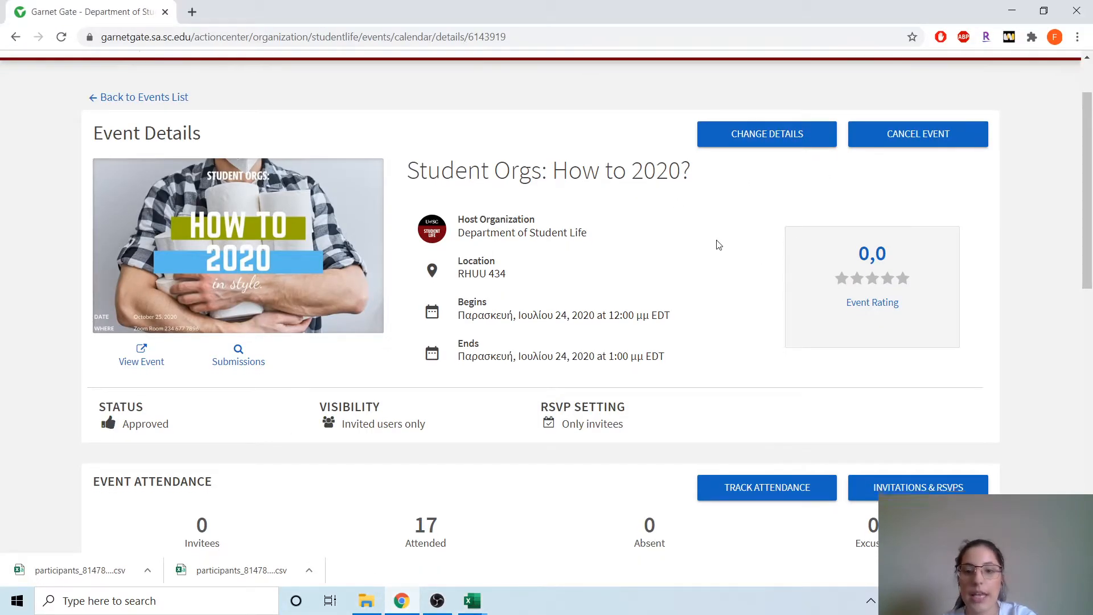
{"action": "scroll", "coordinate": [718, 245], "scroll_direction": "down", "scroll_amount": 1}
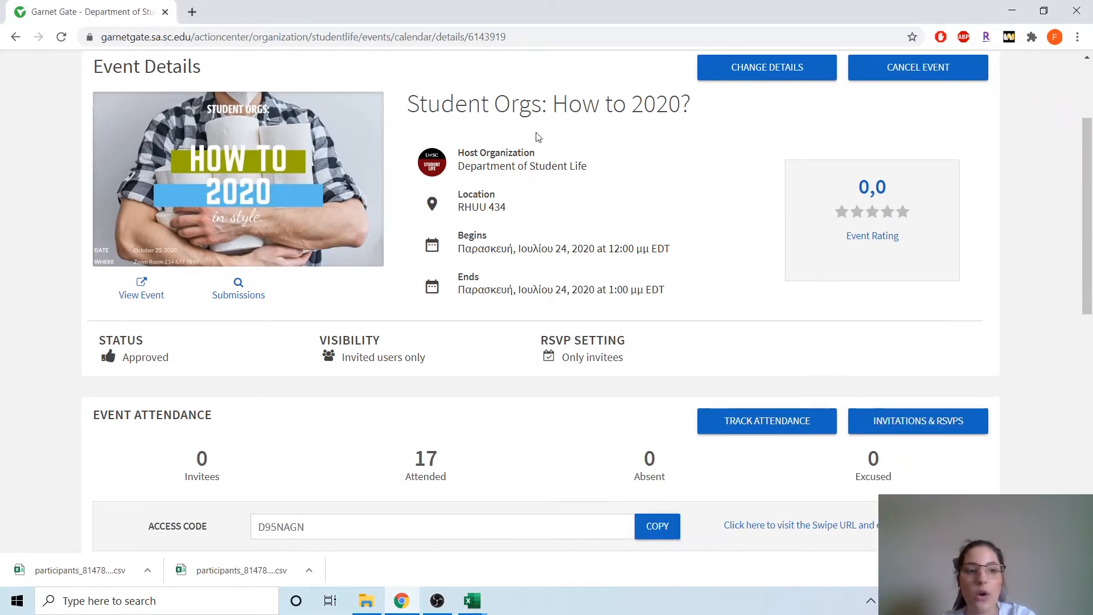
{"action": "left_click", "coordinate": [777, 426]}
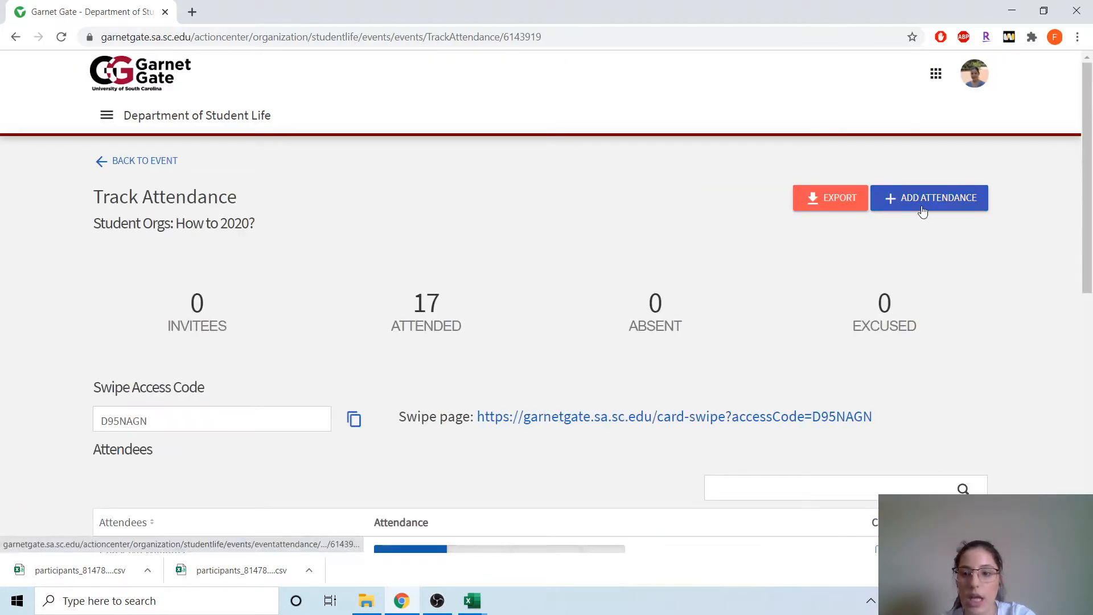
{"action": "left_click", "coordinate": [938, 203]}
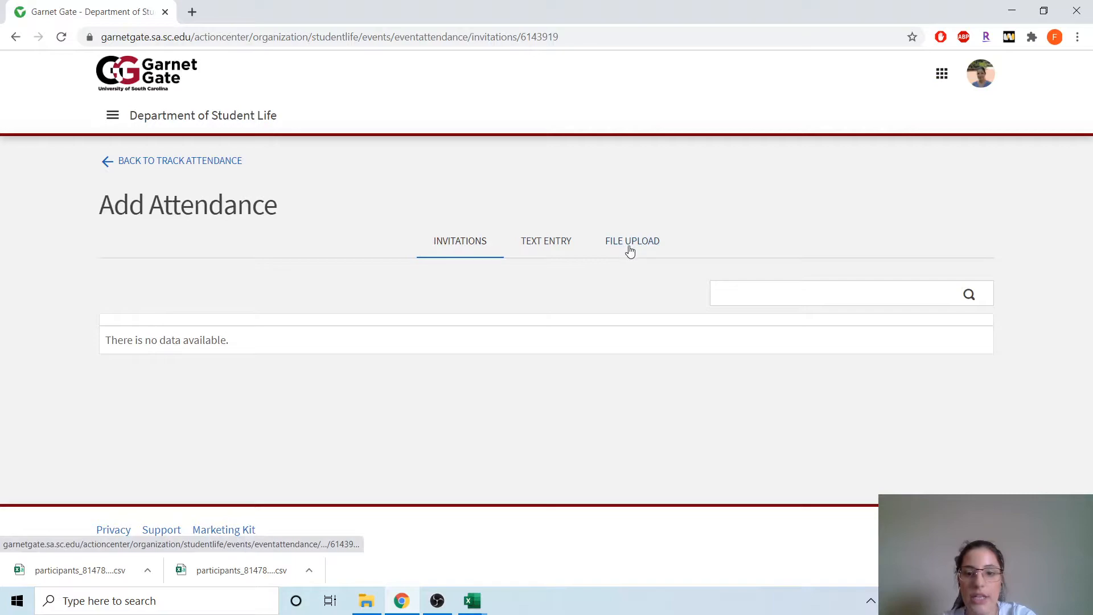
{"action": "left_click", "coordinate": [630, 250]}
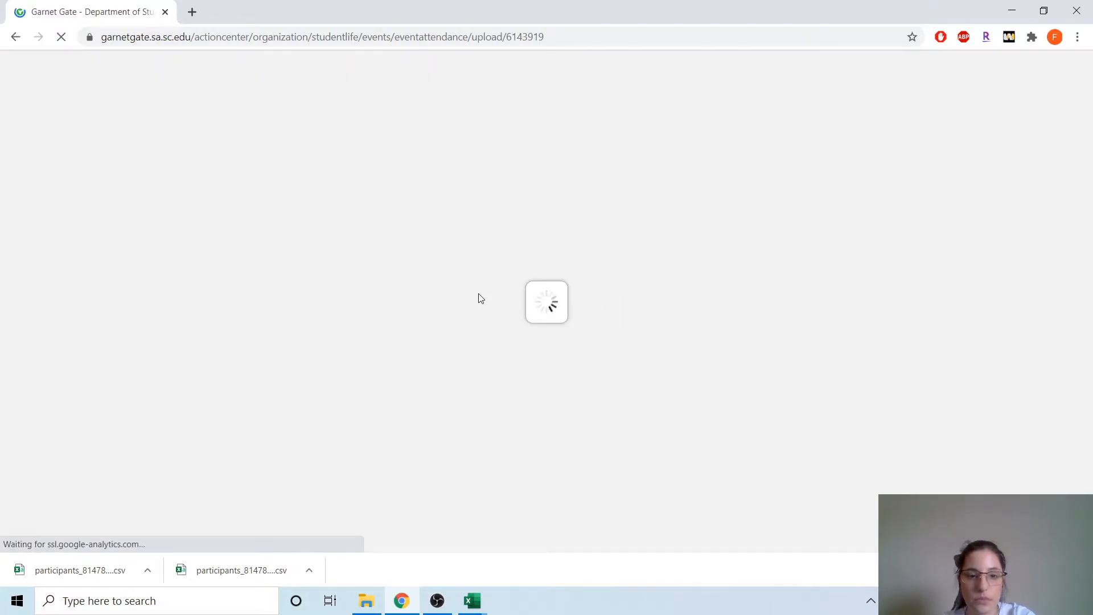
- Choose the GG trial CSV file from the Desktop as the attendance file
{"action": "scroll", "coordinate": [476, 256], "scroll_direction": "down", "scroll_amount": 1}
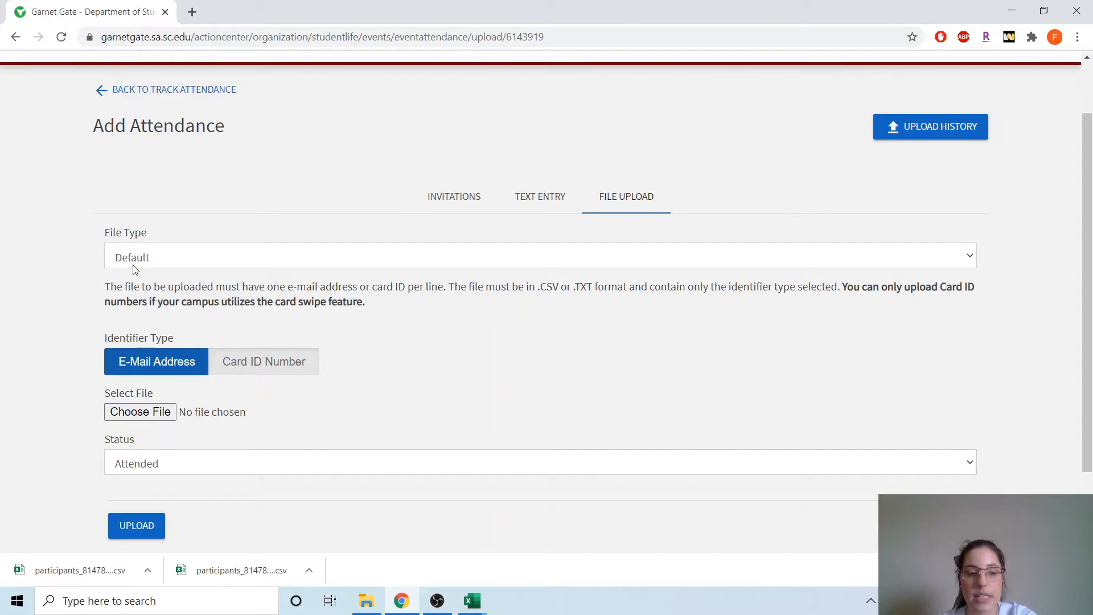
{"action": "scroll", "coordinate": [171, 286], "scroll_direction": "down", "scroll_amount": 1}
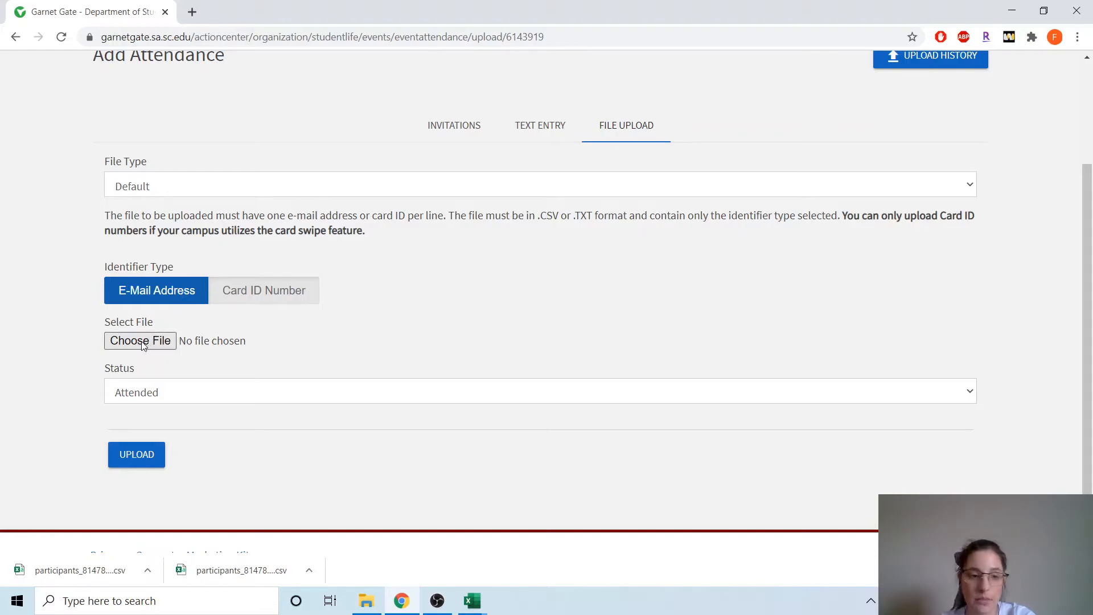
{"action": "left_click", "coordinate": [169, 339]}
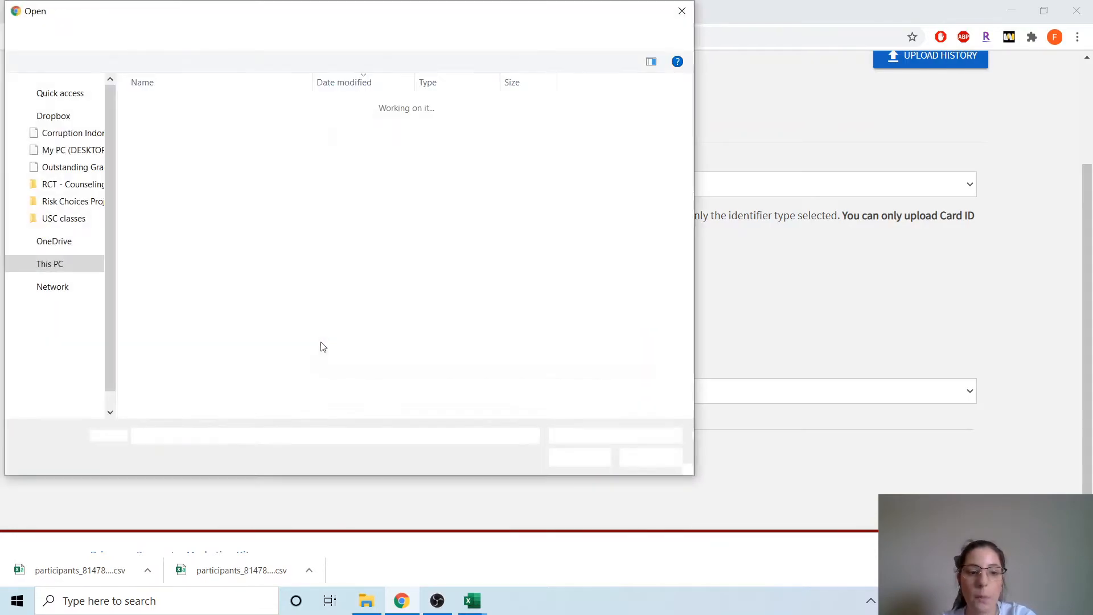
{"action": "left_click", "coordinate": [57, 110]}
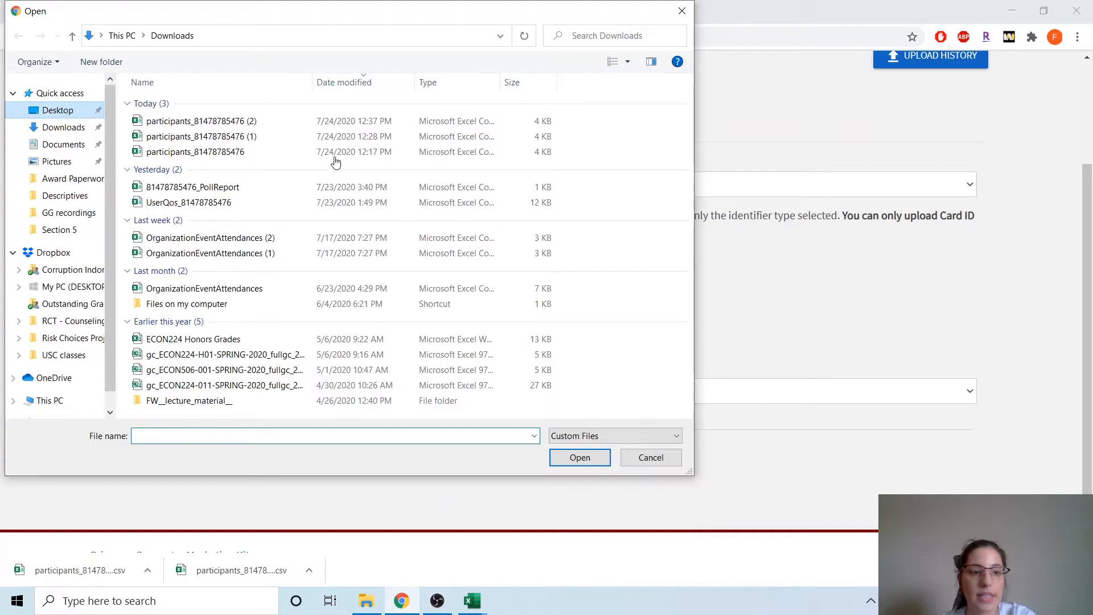
{"action": "left_click", "coordinate": [162, 329]}
{"action": "left_click", "coordinate": [591, 459]}
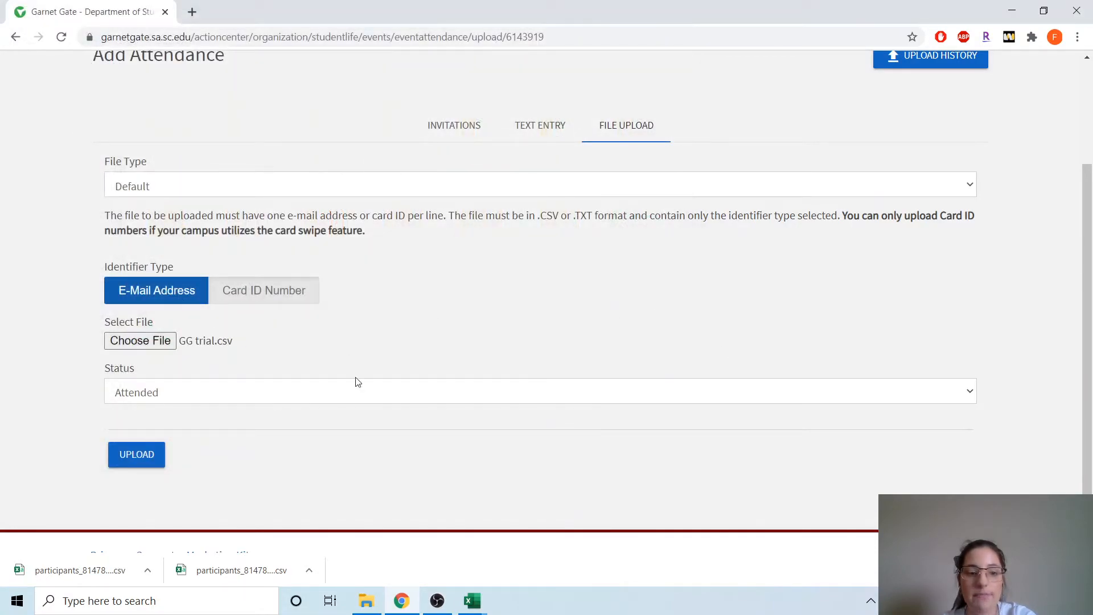
- Set the attendance status to Absent and upload the file
{"action": "left_click", "coordinate": [285, 392]}
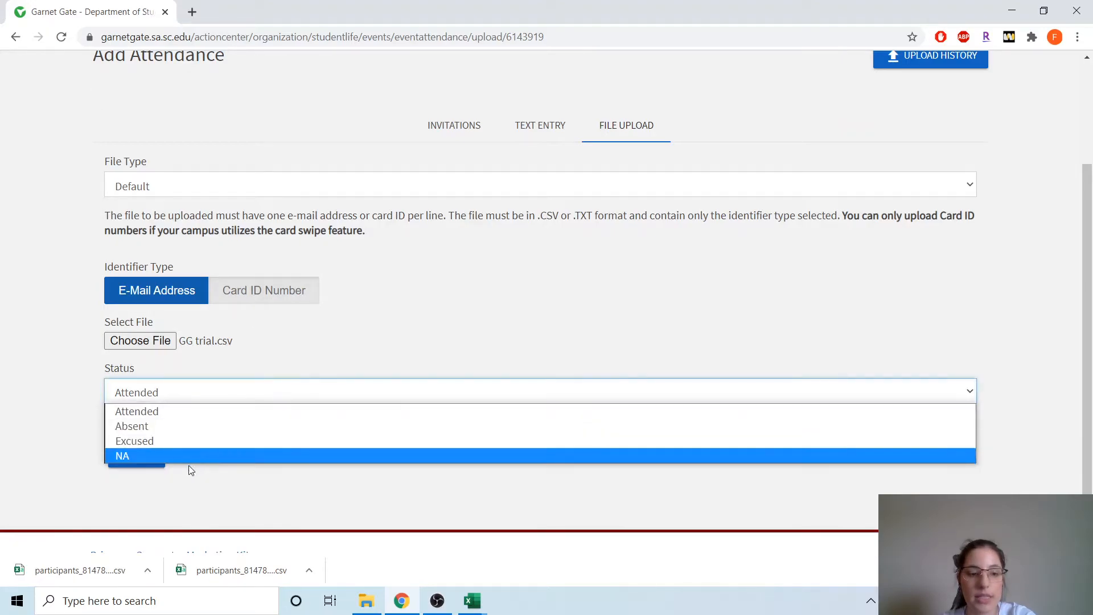
{"action": "left_click", "coordinate": [124, 425]}
{"action": "left_click", "coordinate": [150, 462]}
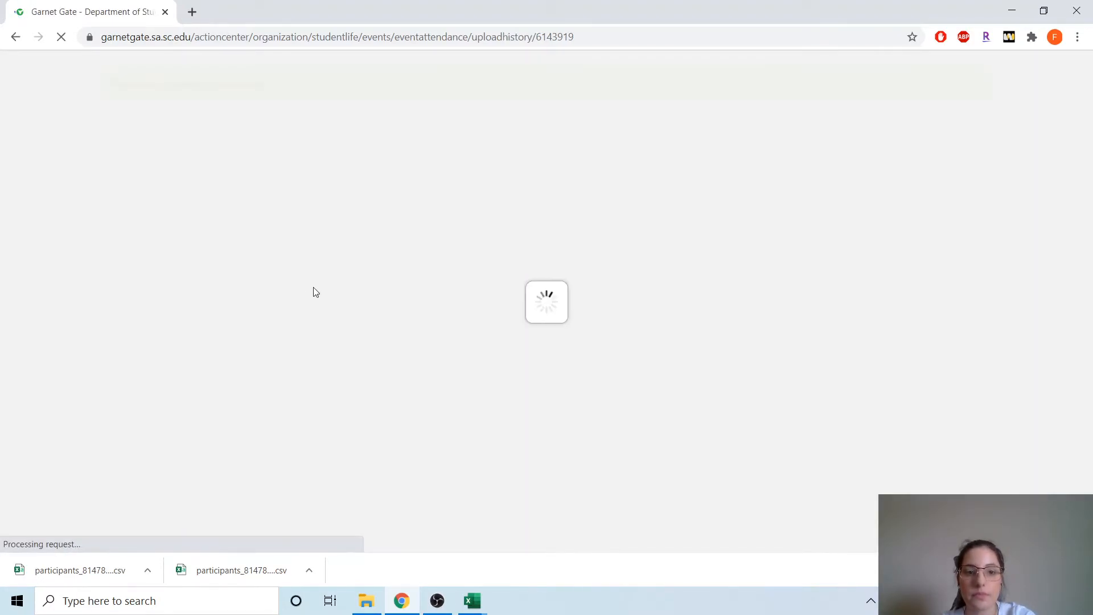
- Examine the import attendance history, including the file format errors, and return to the event's Track Attendance page
{"action": "scroll", "coordinate": [369, 279], "scroll_direction": "down", "scroll_amount": 4}
{"action": "scroll", "coordinate": [376, 270], "scroll_direction": "down", "scroll_amount": 8}
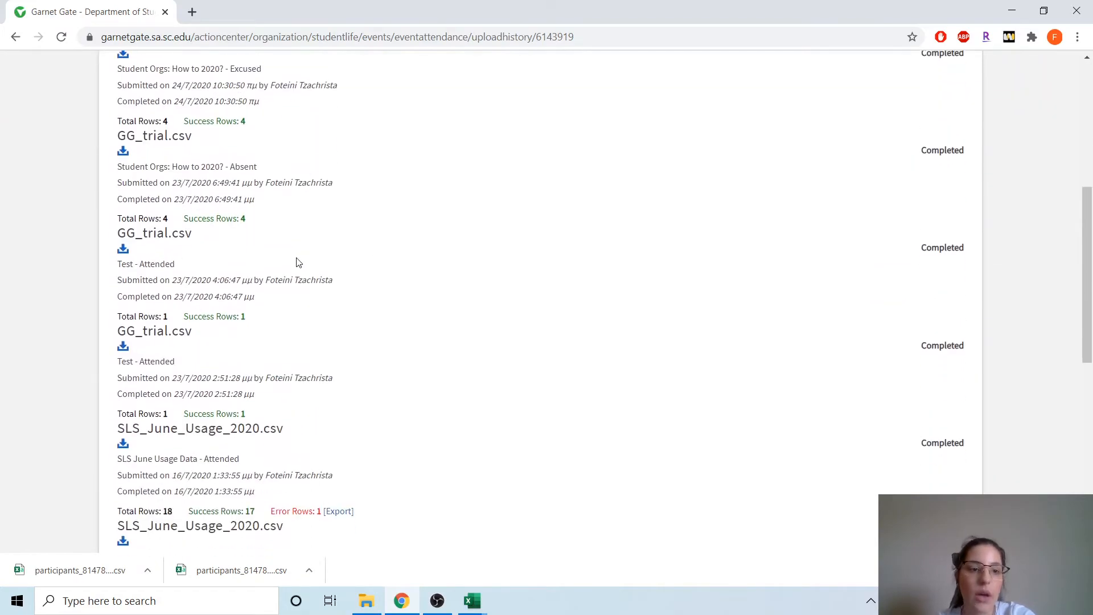
{"action": "scroll", "coordinate": [271, 276], "scroll_direction": "down", "scroll_amount": 3}
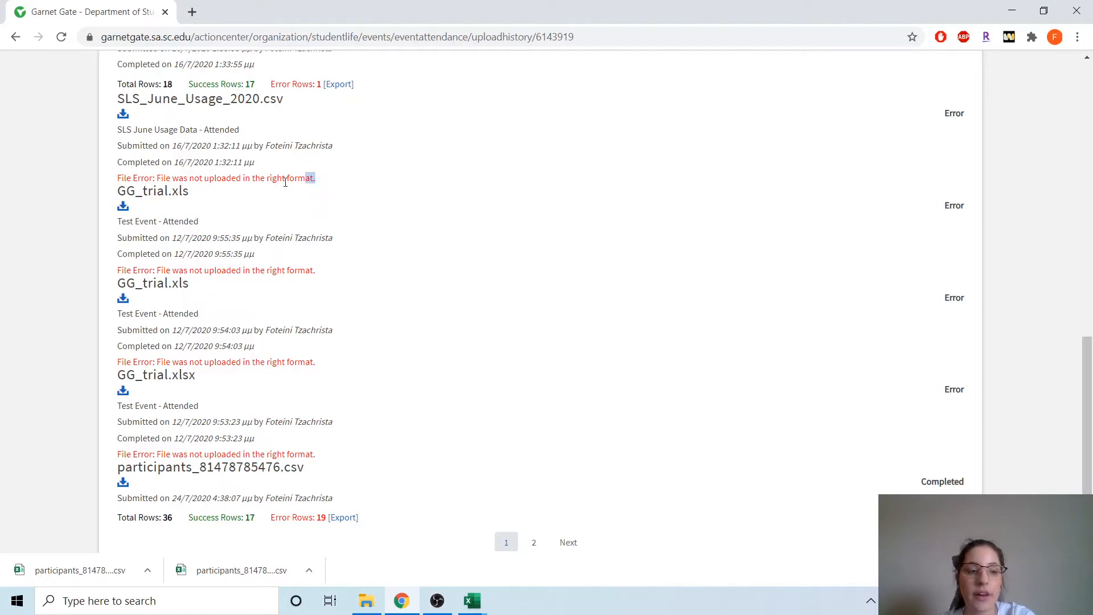
{"action": "left_click_drag", "start_coordinate": [316, 179], "coordinate": [111, 186]}
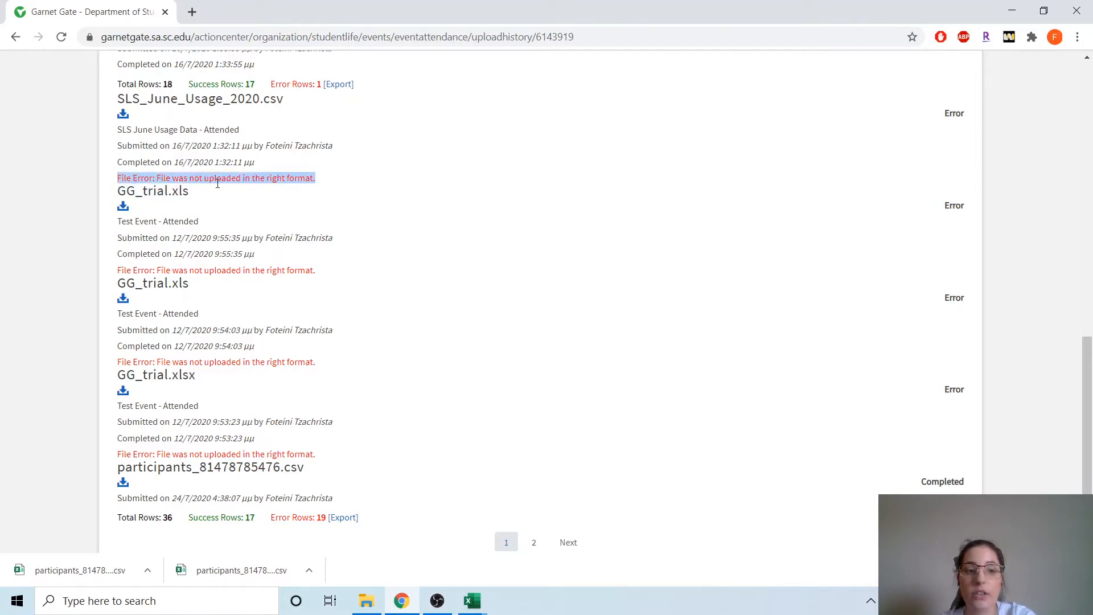
{"action": "scroll", "coordinate": [271, 120], "scroll_direction": "up", "scroll_amount": 15}
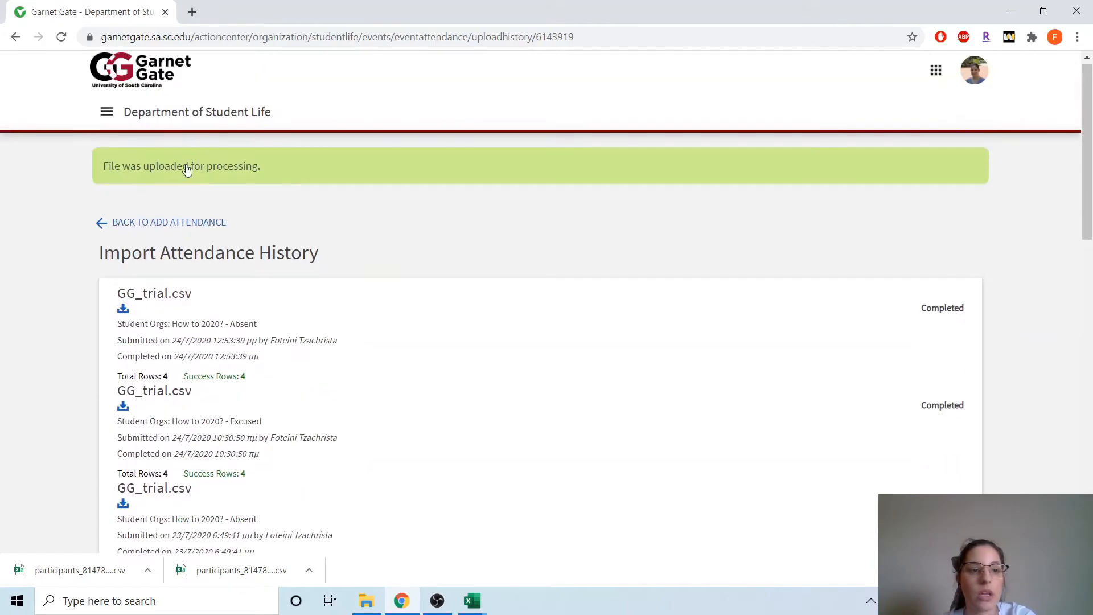
{"action": "left_click", "coordinate": [176, 226]}
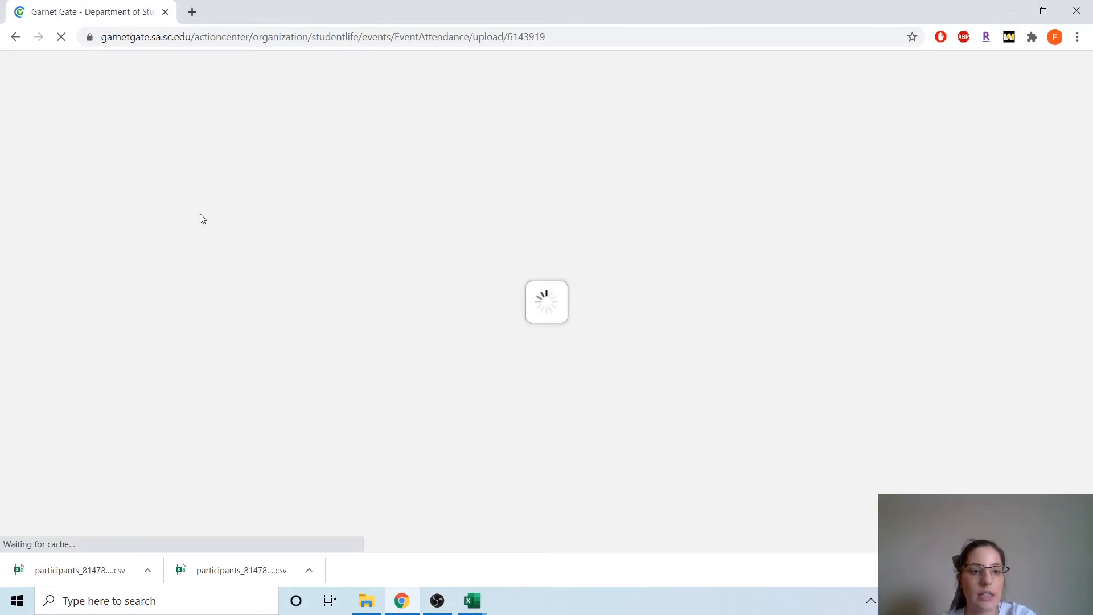
{"action": "left_click", "coordinate": [177, 163]}
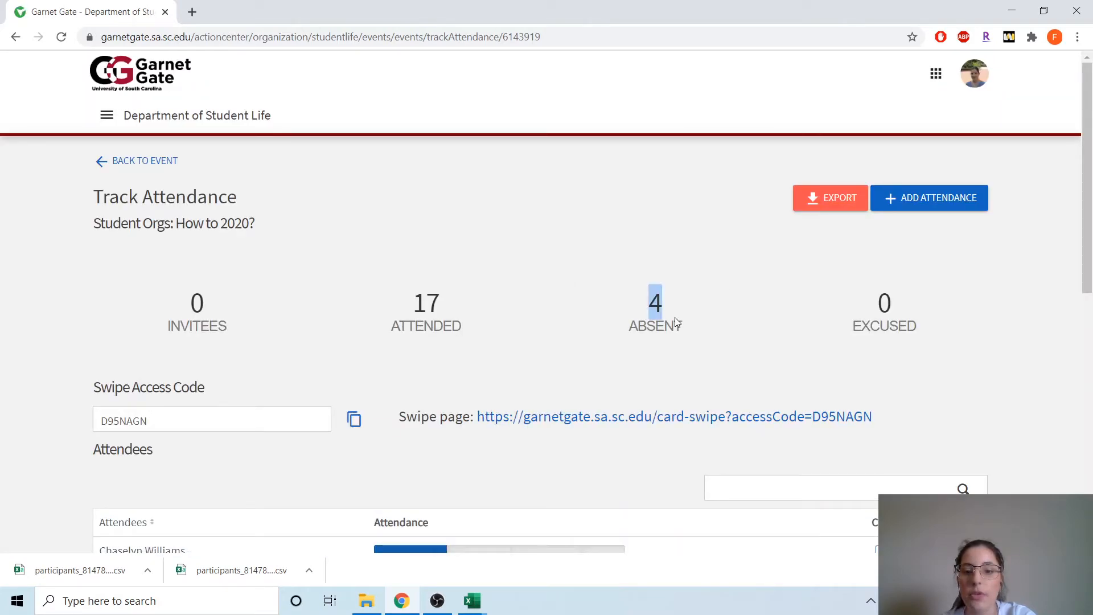
- Examine the second page of the event's attendee list, comparing the e-mail addresses of the recognized and unrecognized users marked Absent
{"action": "scroll", "coordinate": [691, 324], "scroll_direction": "down", "scroll_amount": 10}
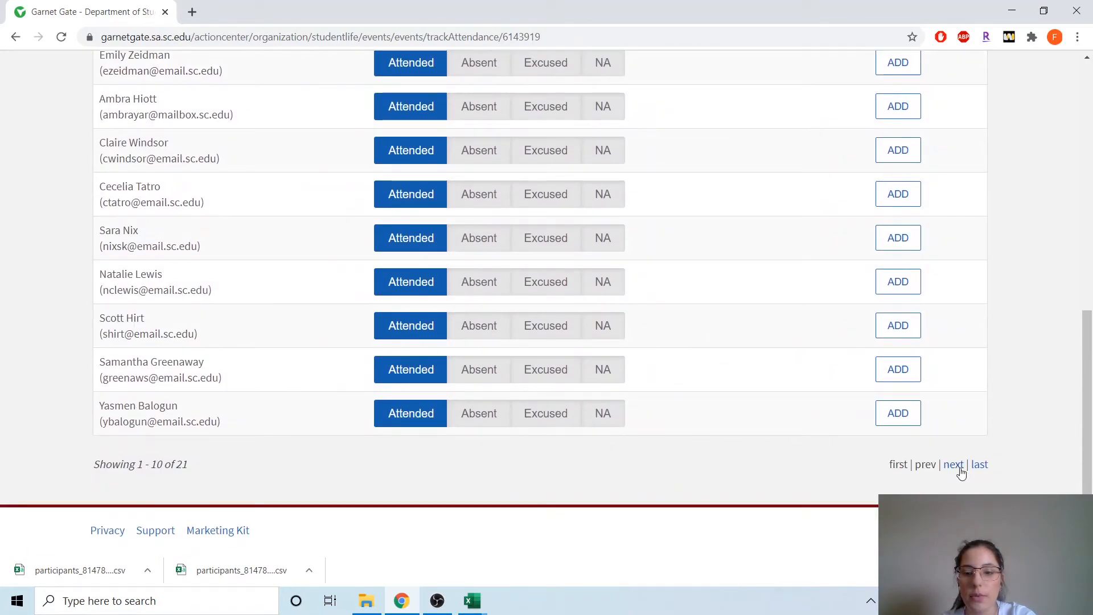
{"action": "left_click", "coordinate": [959, 468]}
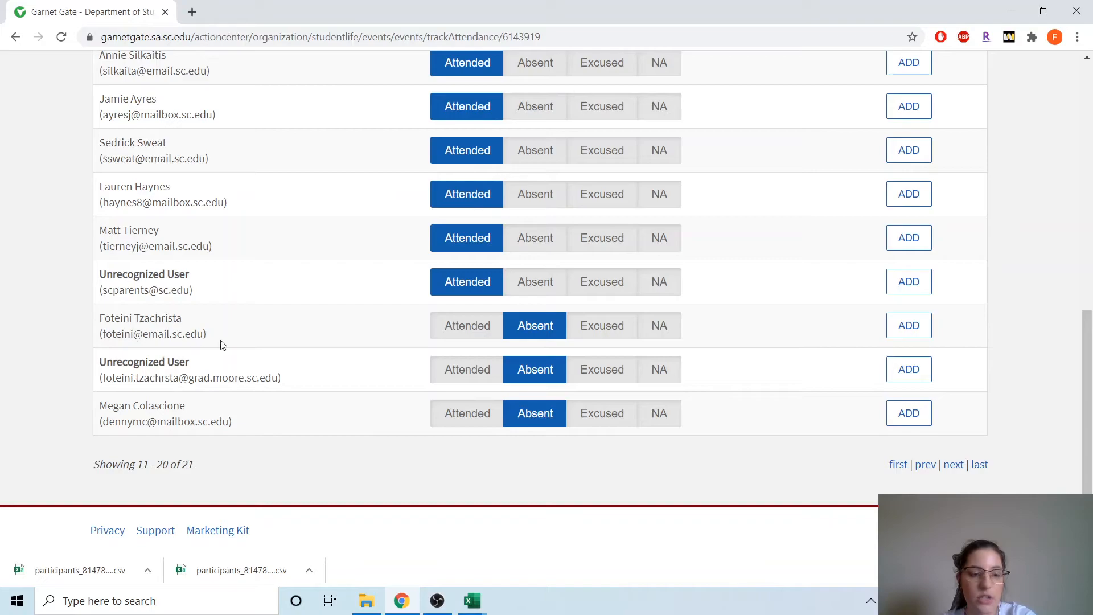
{"action": "left_click_drag", "start_coordinate": [278, 379], "coordinate": [192, 378]}
{"action": "left_click", "coordinate": [242, 373]}
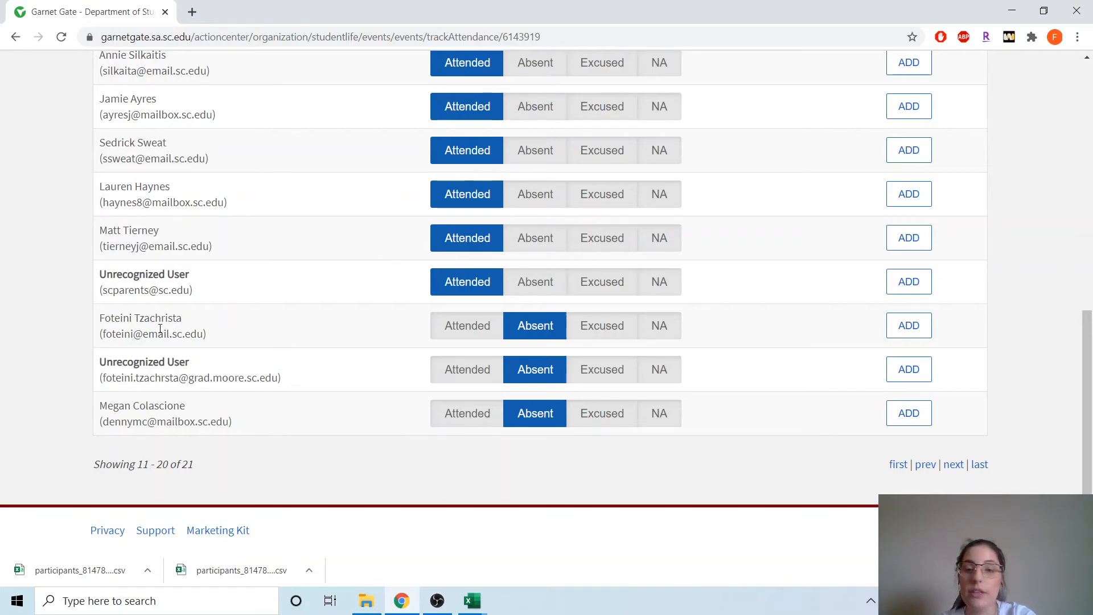
{"action": "left_click_drag", "start_coordinate": [110, 377], "coordinate": [281, 381]}
{"action": "left_click_drag", "start_coordinate": [105, 334], "coordinate": [208, 340]}
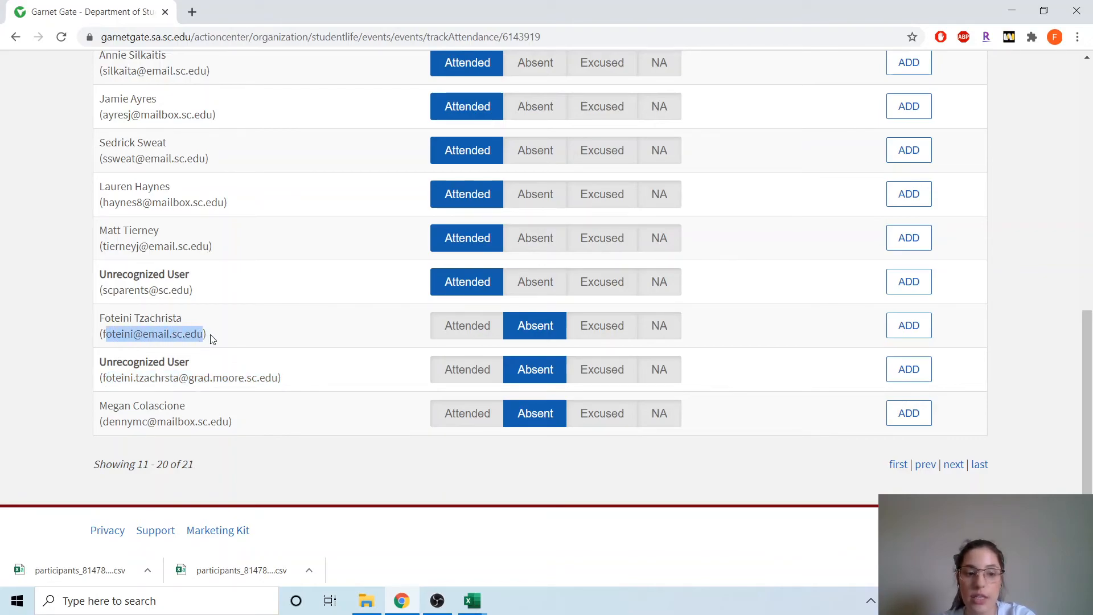
{"action": "left_click", "coordinate": [209, 339]}
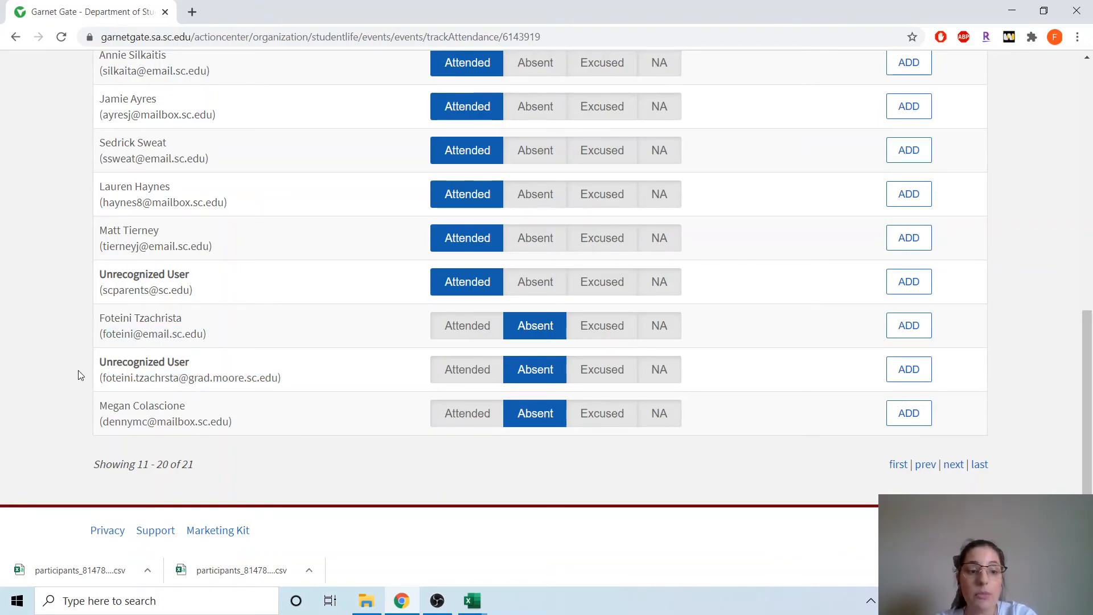
{"action": "left_click_drag", "start_coordinate": [100, 362], "coordinate": [190, 365]}
{"action": "left_click_drag", "start_coordinate": [279, 379], "coordinate": [103, 383]}
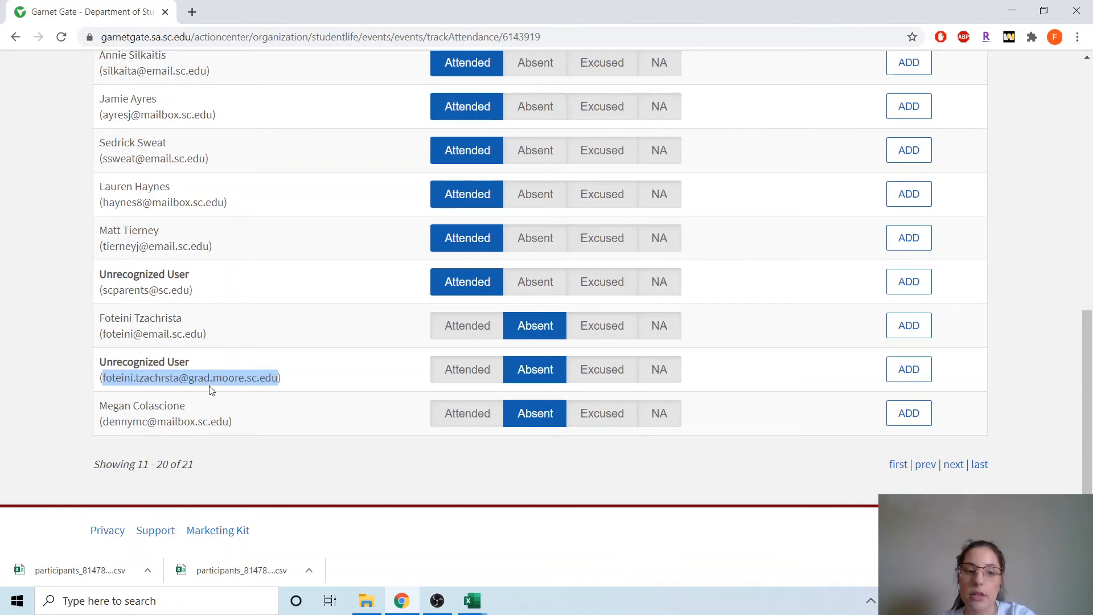
{"action": "left_click", "coordinate": [262, 338]}
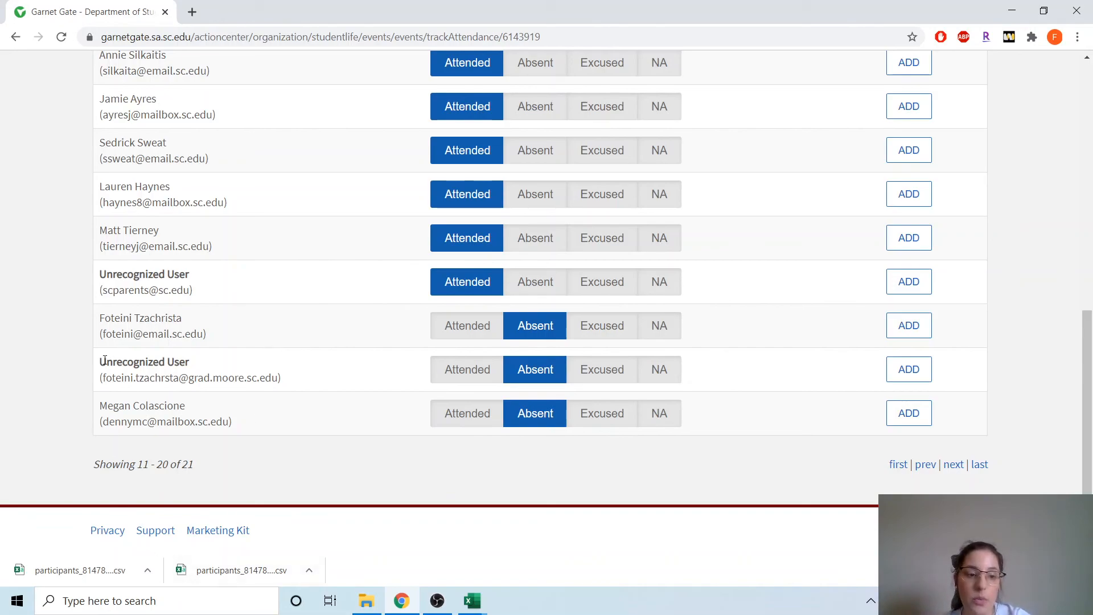
{"action": "left_click_drag", "start_coordinate": [105, 359], "coordinate": [204, 364]}
{"action": "left_click", "coordinate": [205, 364]}
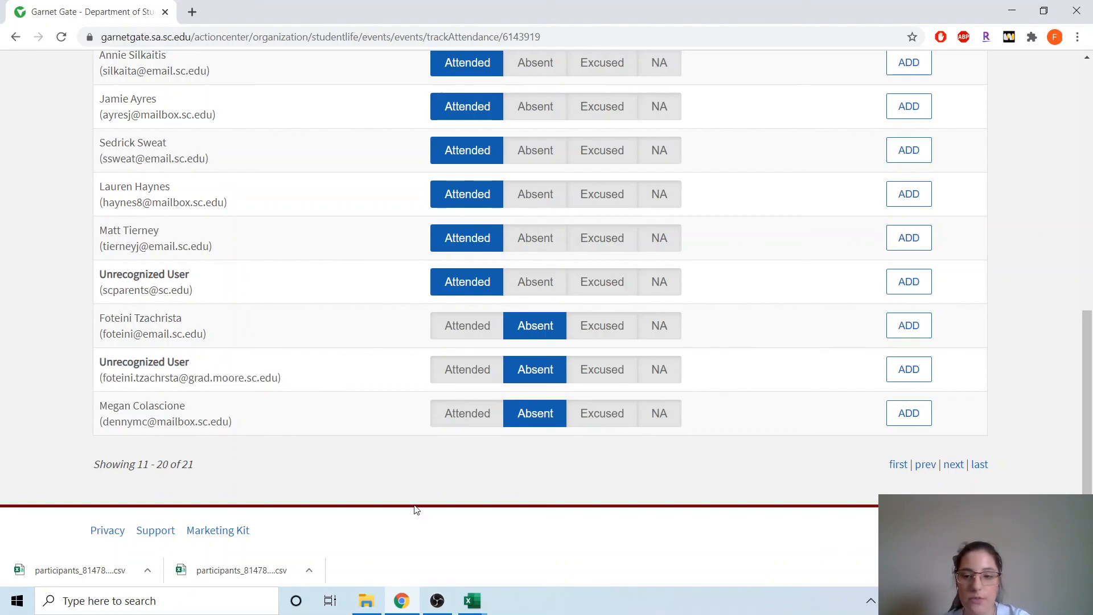
{"action": "scroll", "coordinate": [740, 455], "scroll_direction": "up", "scroll_amount": 8}
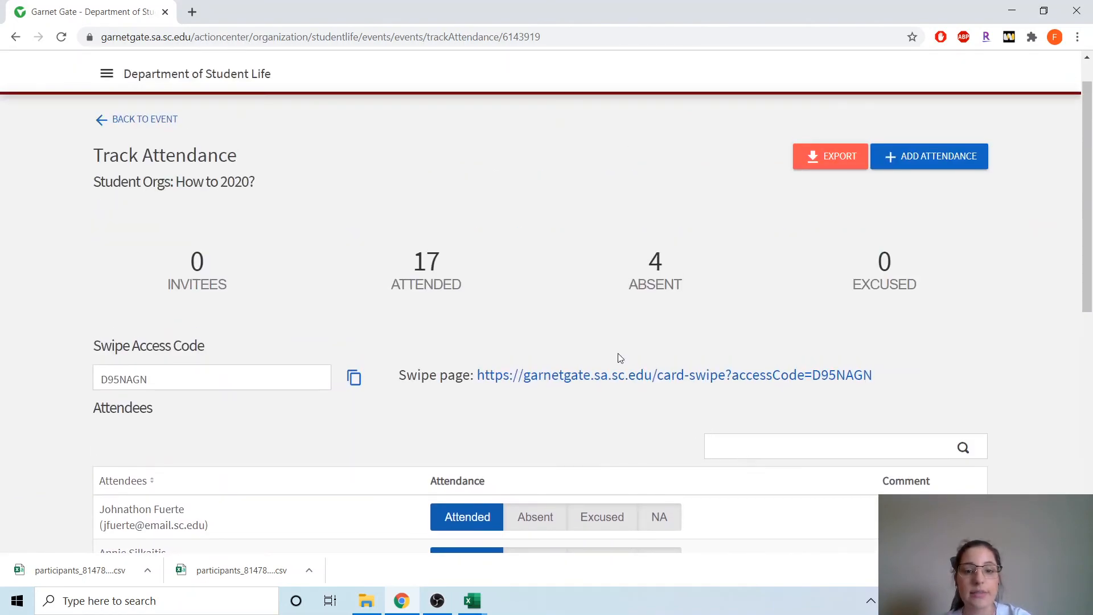